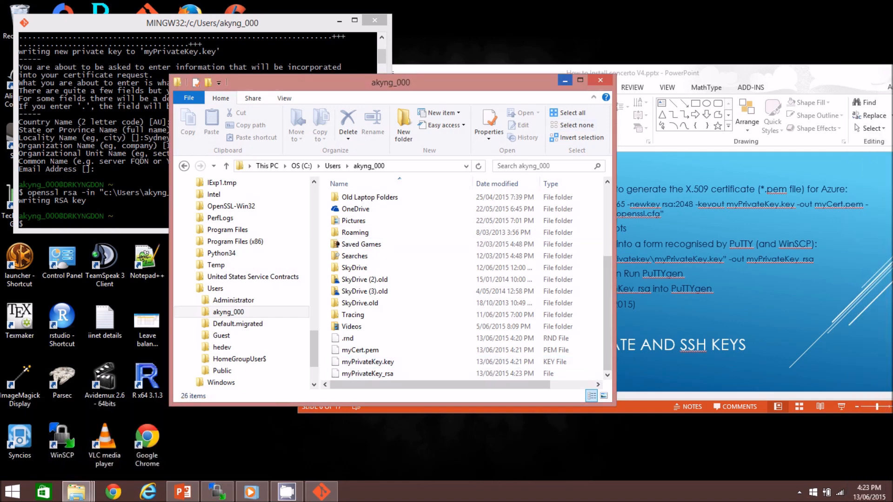
- Minimize the file explorer and Git Bash windows
click(565, 81)
mouse_move(891, 4)
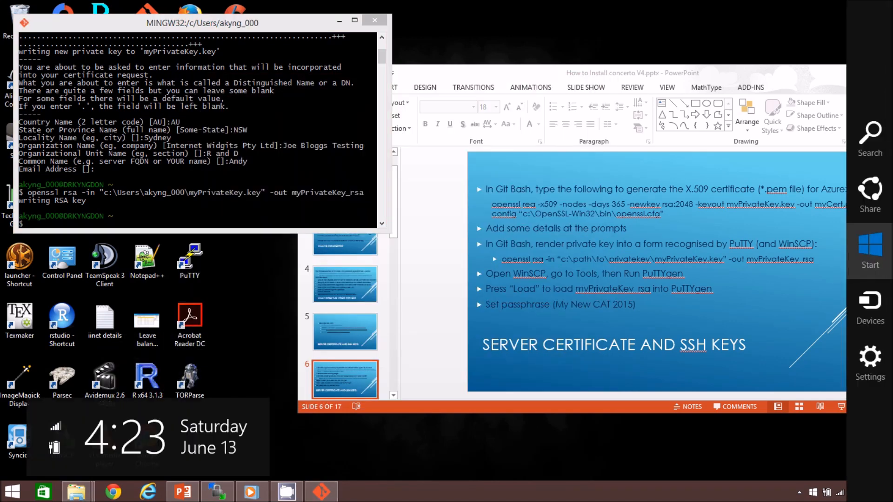
click(339, 20)
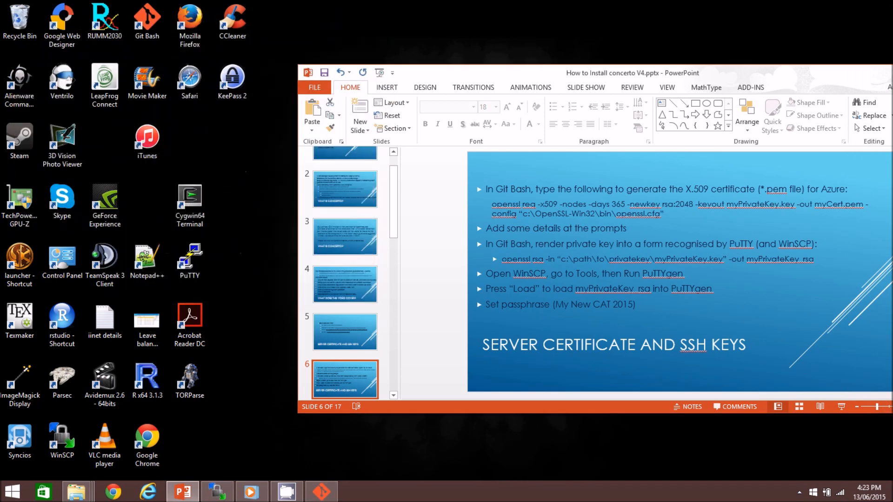
- Launch WinSCP and run PuTTYgen from its tools
double_click(62, 439)
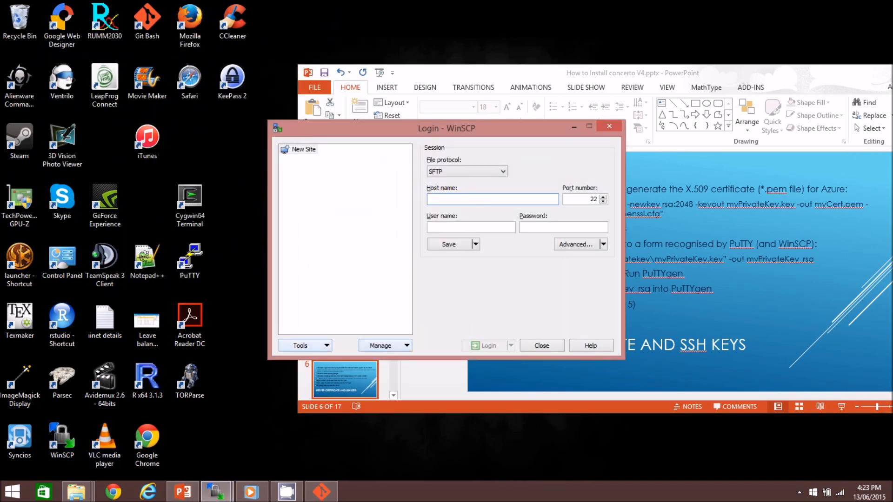
click(300, 345)
click(321, 422)
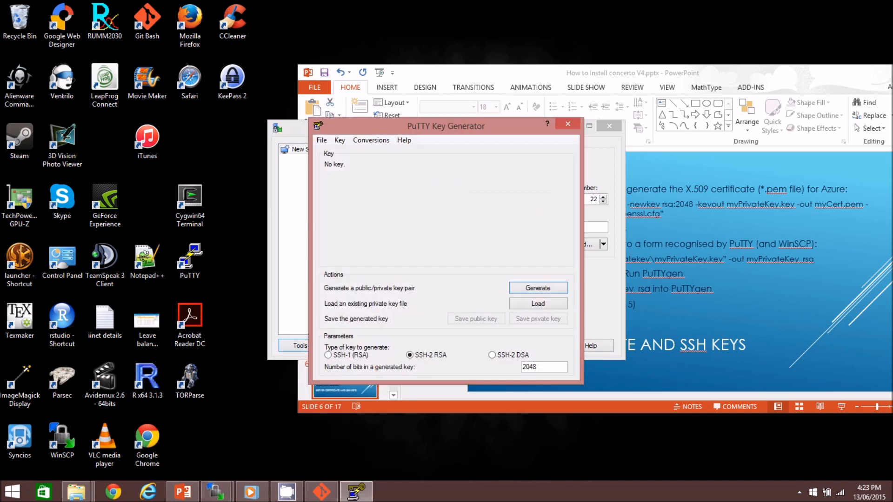
- Load the private key file myPrivateKey_rsa from C:\Users\akyng_000, showing all file types, and dismiss the import notice
click(538, 303)
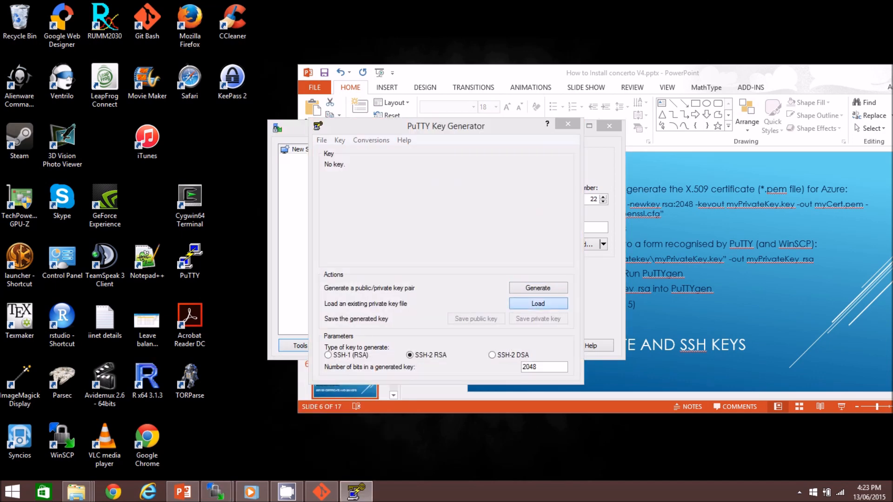
mouse_move(869, 251)
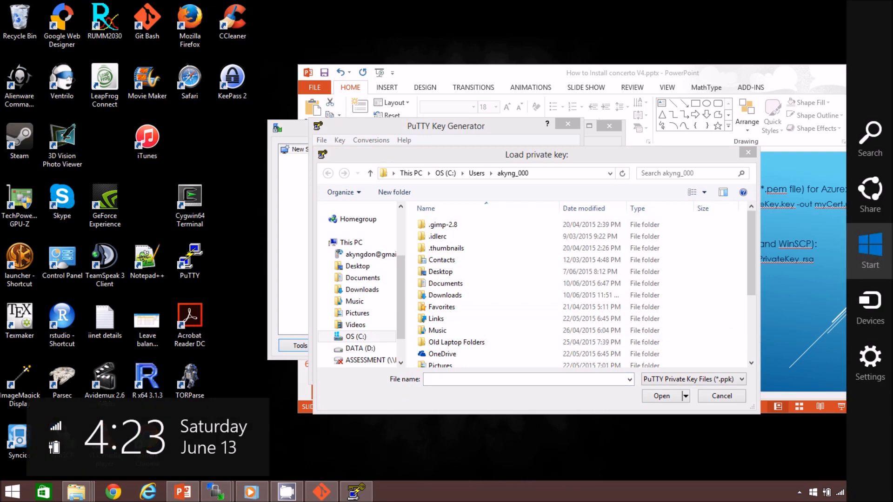
scroll(534, 293, down, 3)
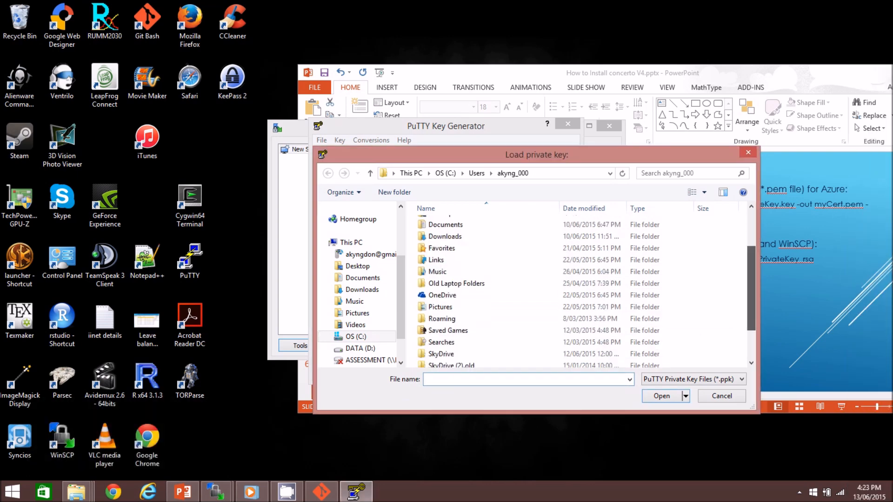
scroll(465, 298, down, 1)
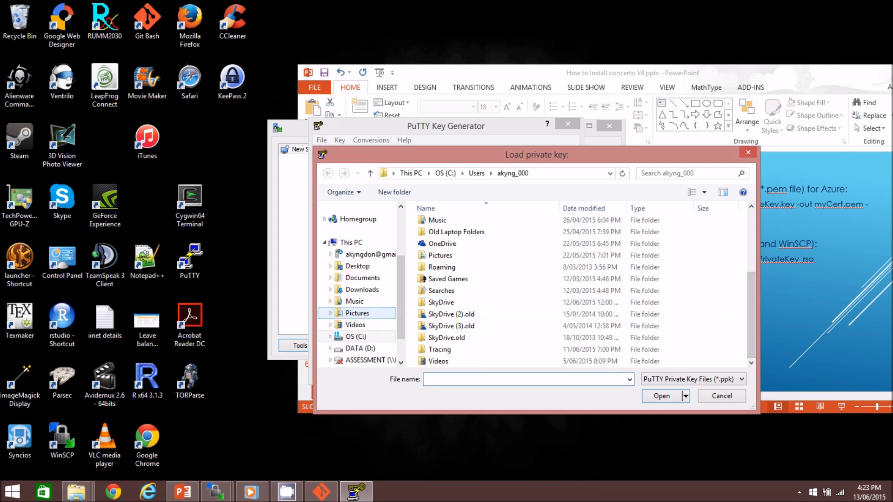
click(356, 336)
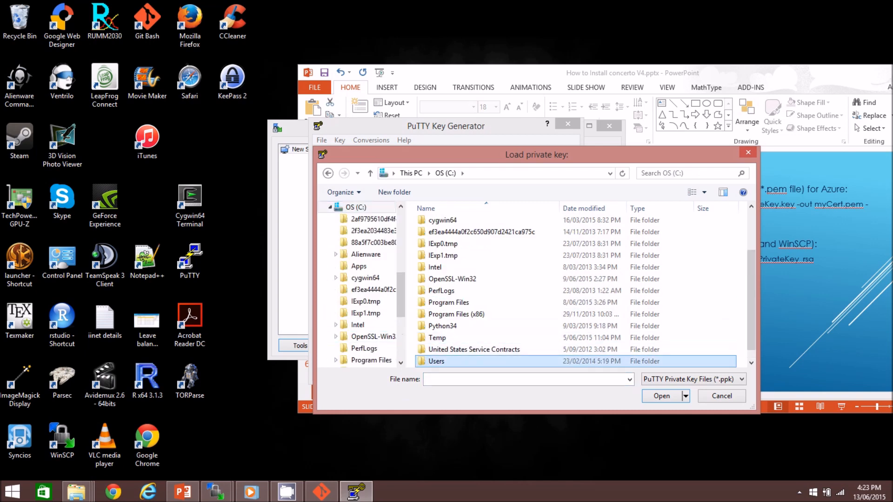
double_click(437, 359)
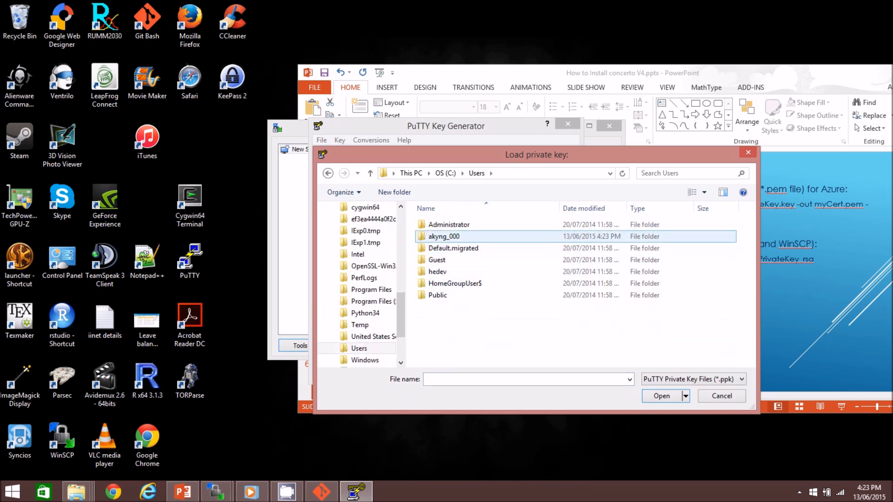
double_click(442, 237)
scroll(750, 288, down, 3)
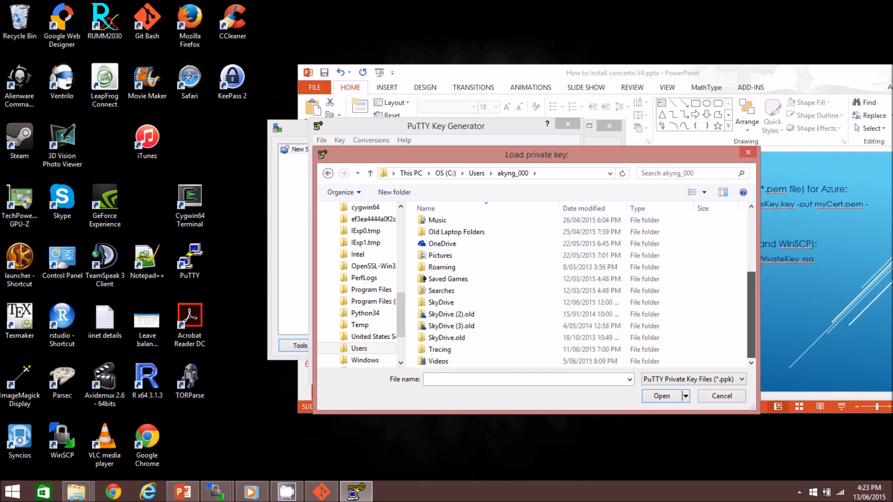
click(693, 379)
click(674, 400)
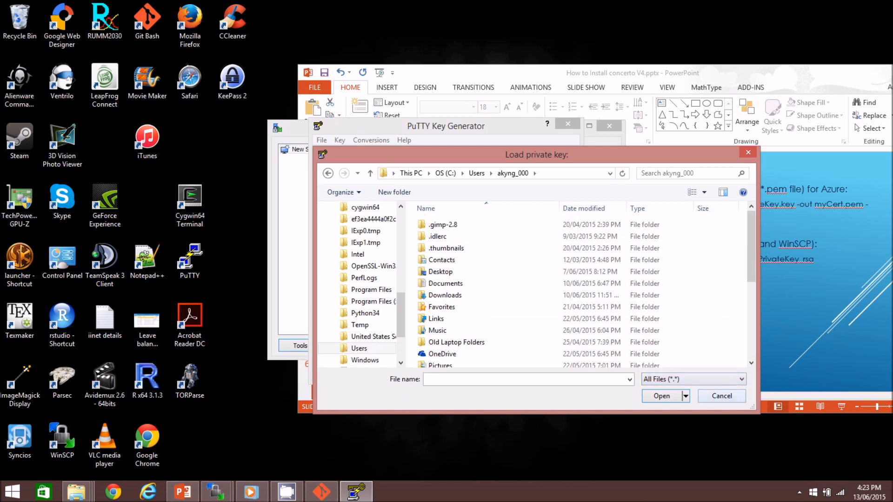
scroll(674, 265, down, 5)
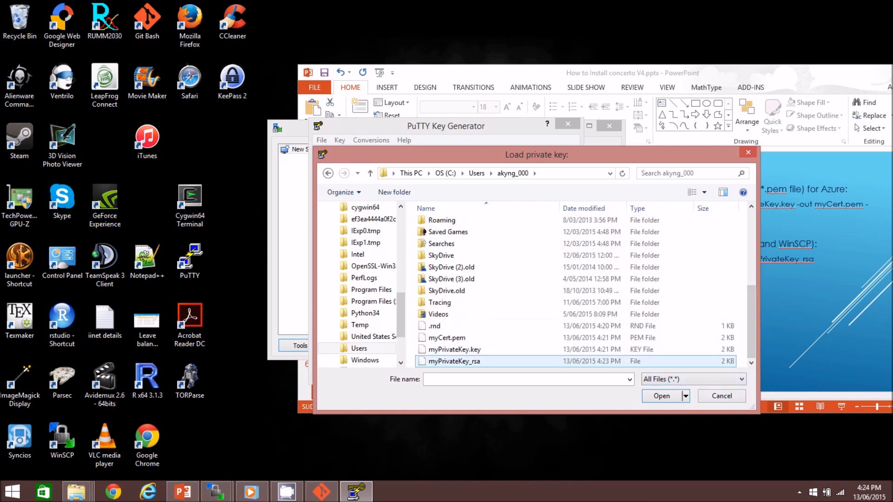
click(454, 361)
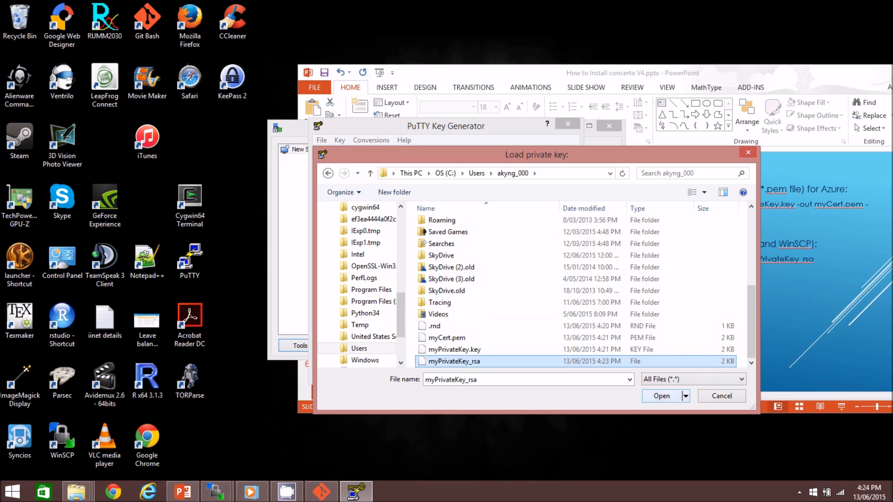
key(Return)
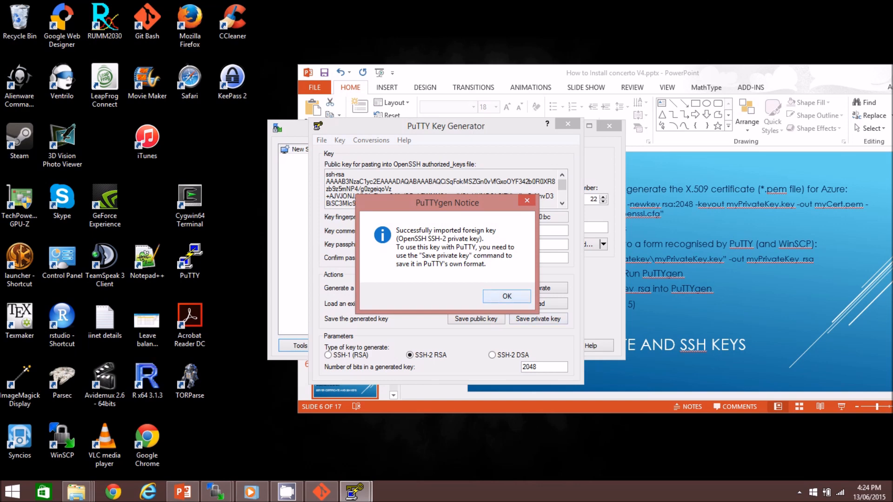
key(Return)
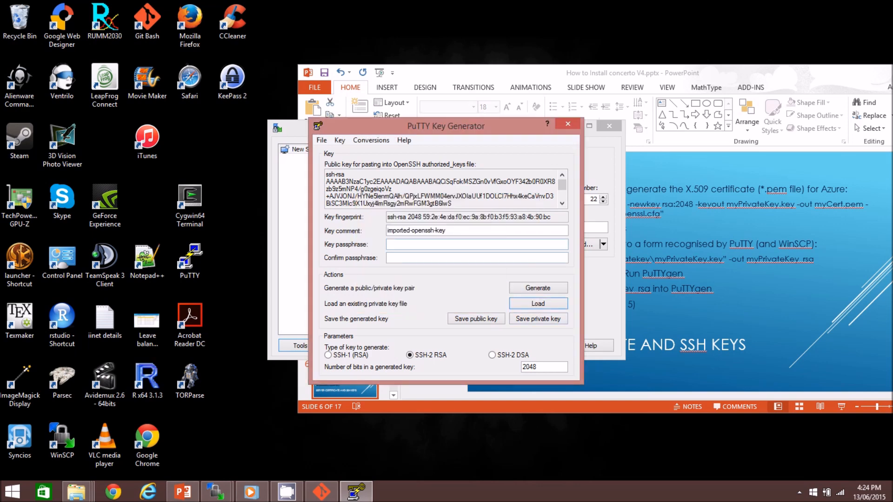
- Change the key comment to imported-mycatkey-key
click(435, 230)
key(BackSpace)
key(BackSpace)
key(BackSpace)
key(BackSpace)
key(BackSpace)
key(BackSpace)
key(BackSpace)
text(mycatkey)
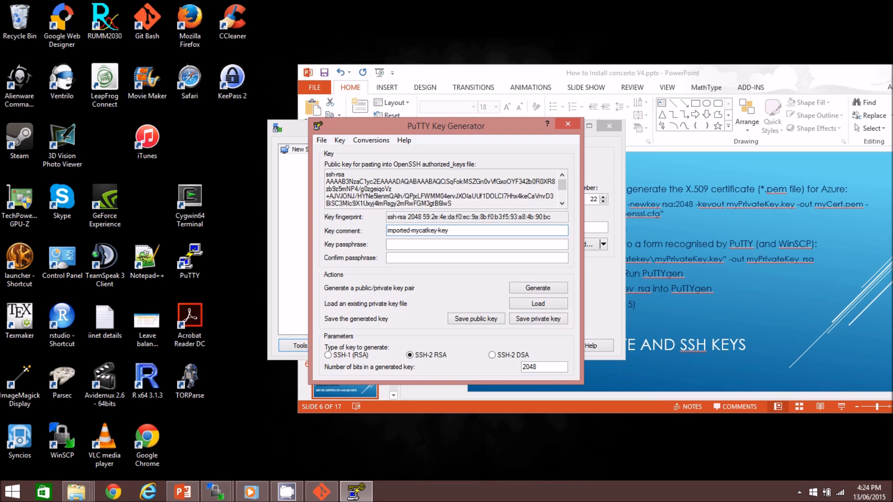
- Enter the key passphrase
click(476, 244)
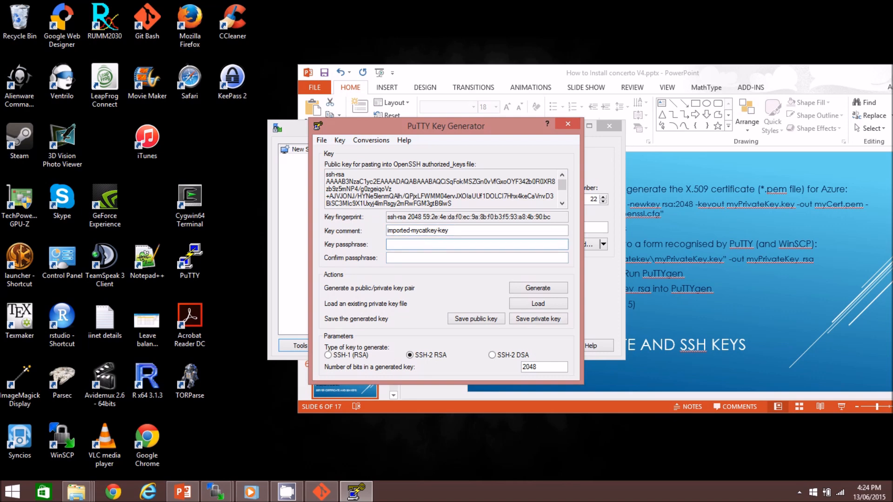
text(abcdefghijklmno)
key(Tab)
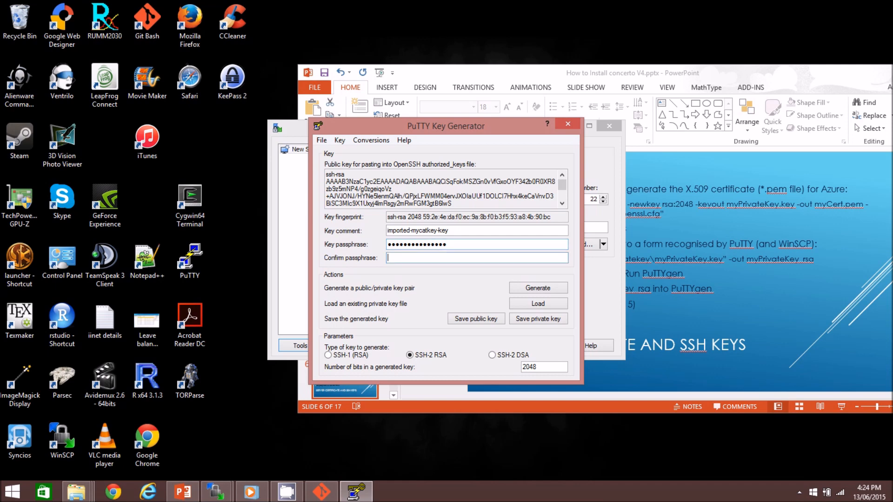
text(abcdefghijk)
- Re-enter the key passphrase in the confirmation field
key(BackSpace)
key(BackSpace)
key(BackSpace)
key(BackSpace)
key(BackSpace)
key(BackSpace)
key(BackSpace)
key(BackSpace)
key(BackSpace)
key(BackSpace)
key(BackSpace)
text(abcdefghijklmno)
- Save the private key as myPuTTYKey in C:\Users\akyng_000 and close PuTTYgen
click(537, 318)
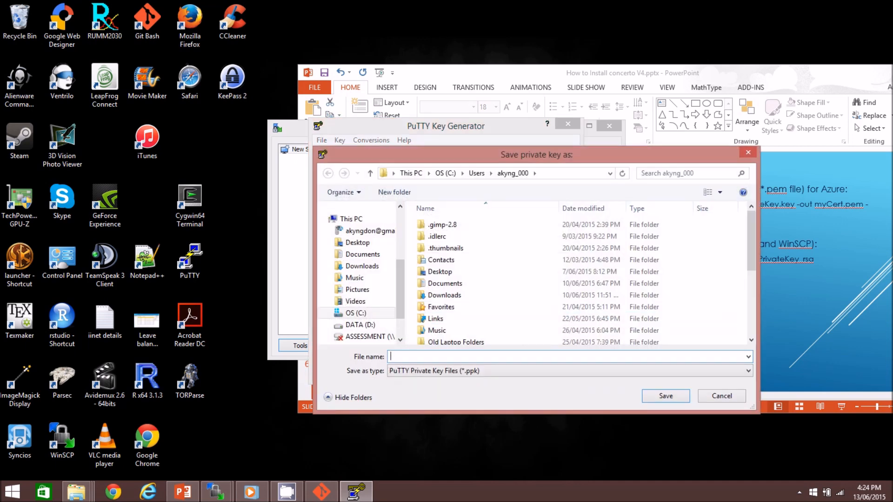
scroll(577, 278, down, 4)
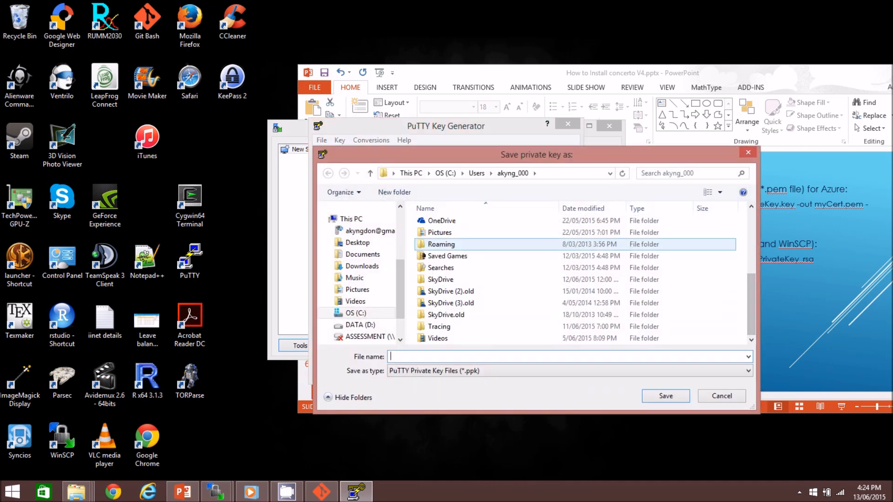
click(355, 313)
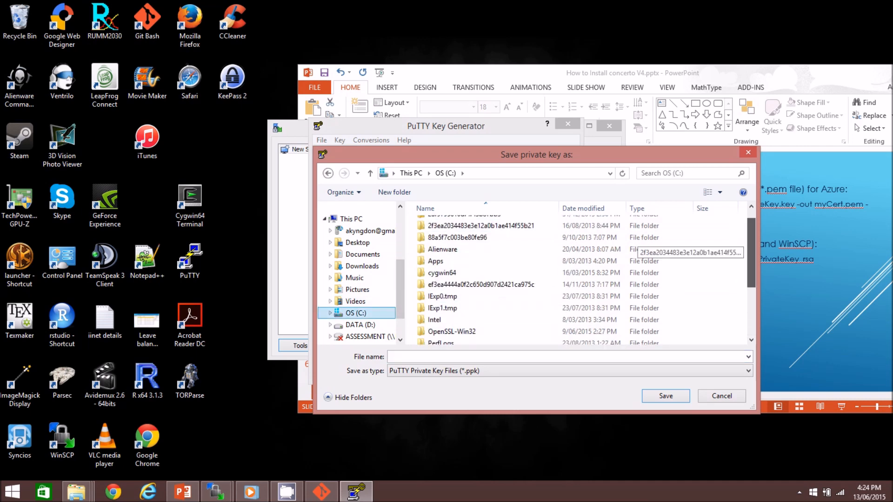
scroll(577, 279, down, 3)
double_click(435, 326)
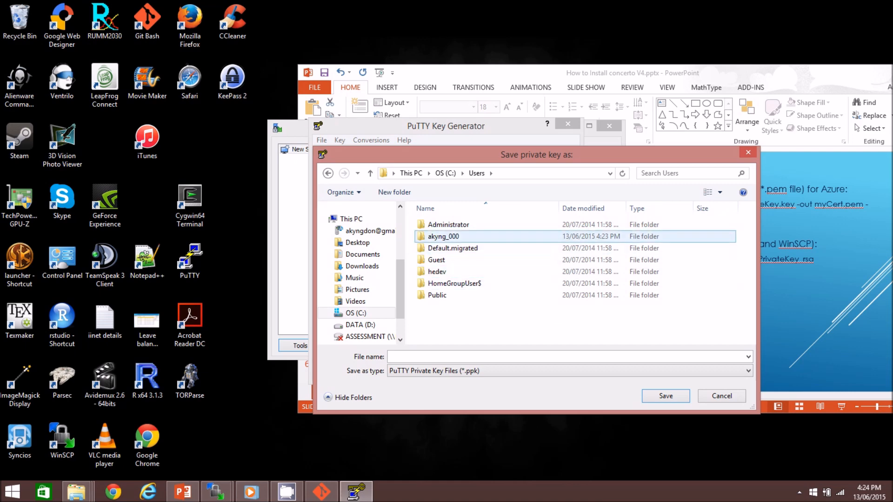
double_click(443, 236)
scroll(512, 316, down, 4)
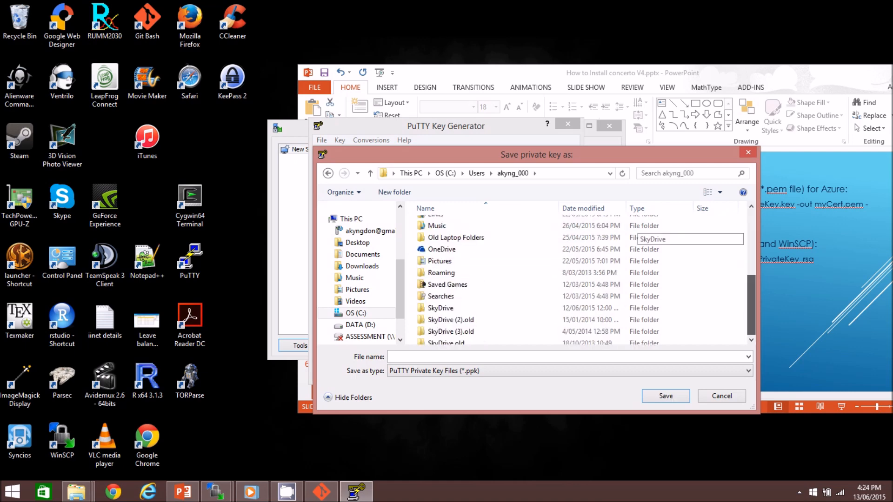
click(492, 357)
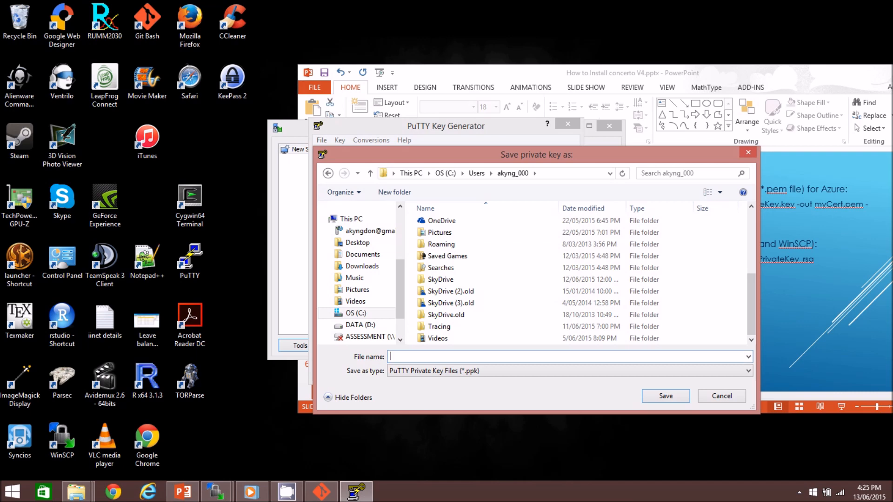
text(myPuTTYKey)
key(Return)
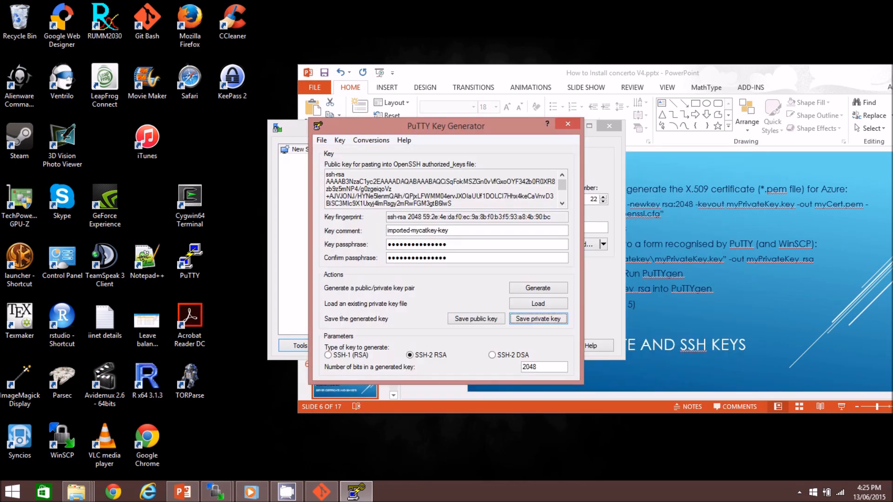
key(alt+F4)
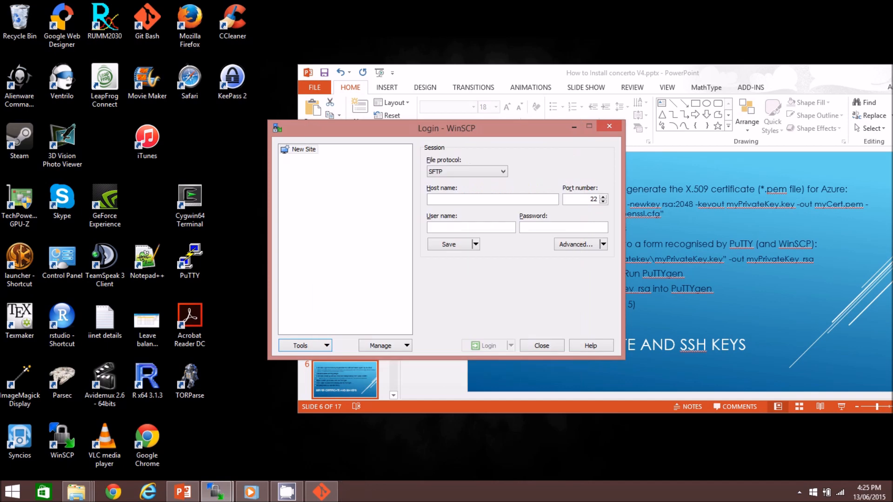
- Check the akyng_000 folder in file explorer for the new myPuTTYKey file
click(76, 492)
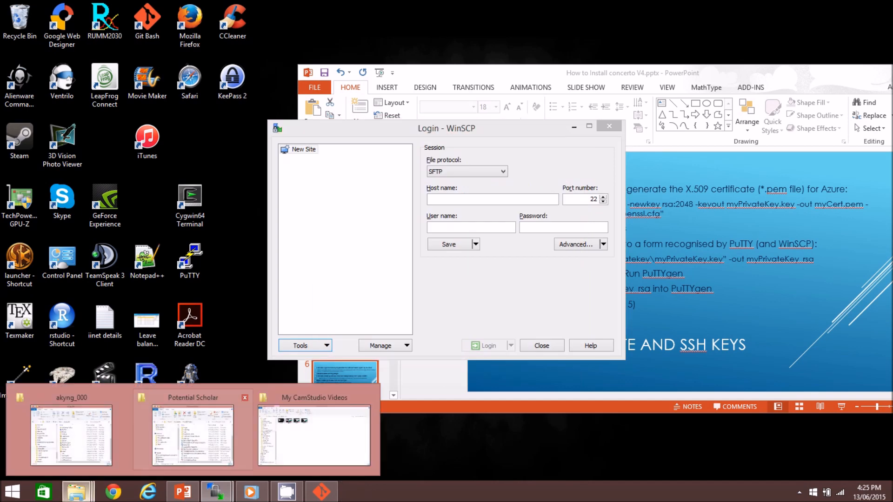
click(71, 435)
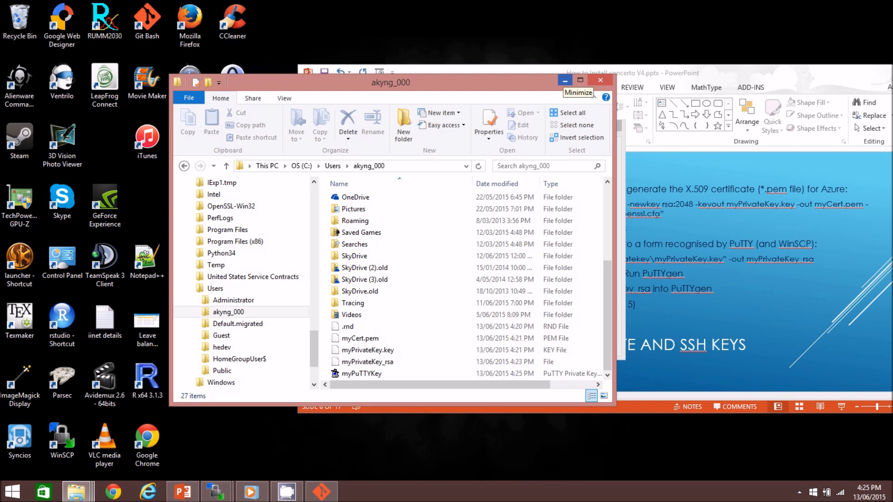
click(565, 80)
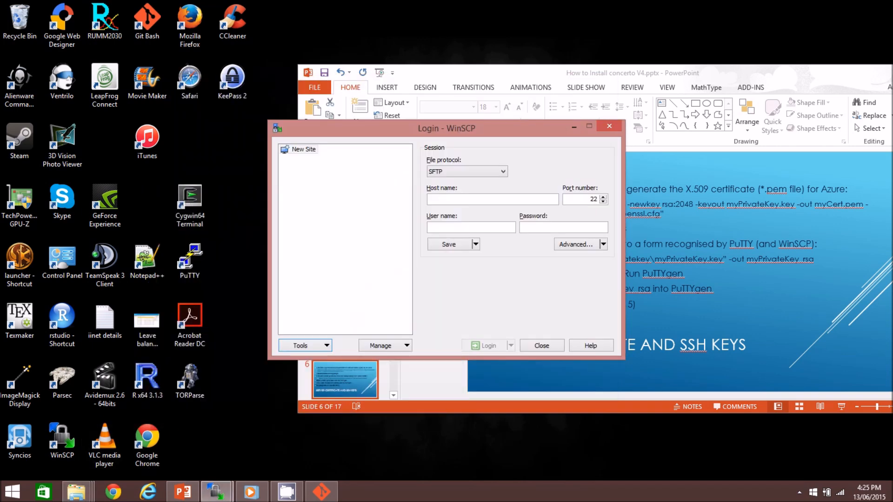
- Minimize WinSCP and review the key setup instructions on slide 6 of the presentation
click(574, 126)
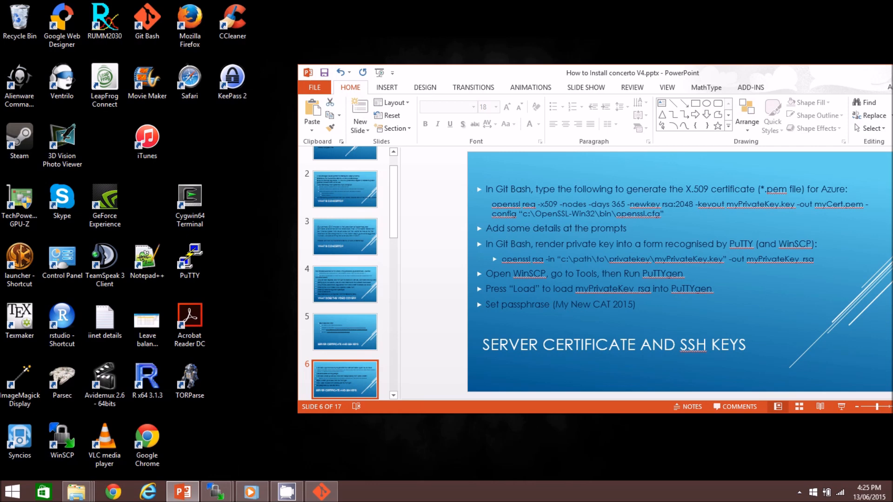
drag(553, 73, 468, 72)
drag(878, 220, 878, 231)
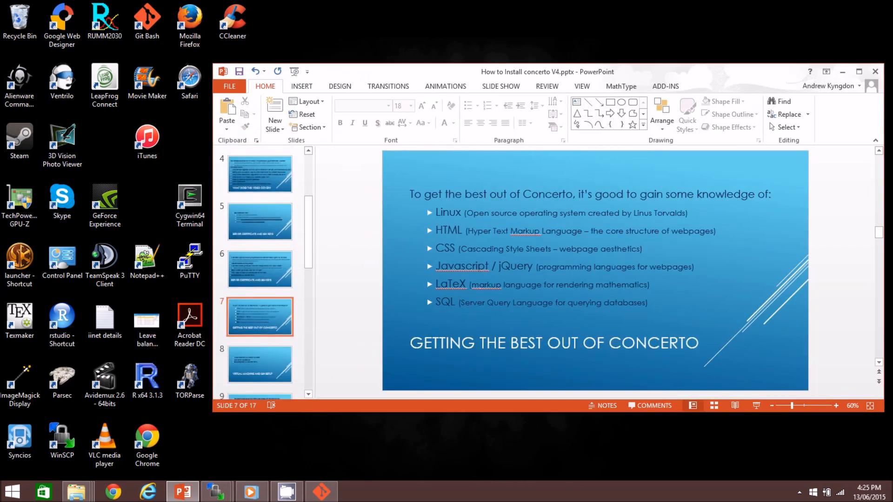
click(265, 364)
key(Up)
key(Up)
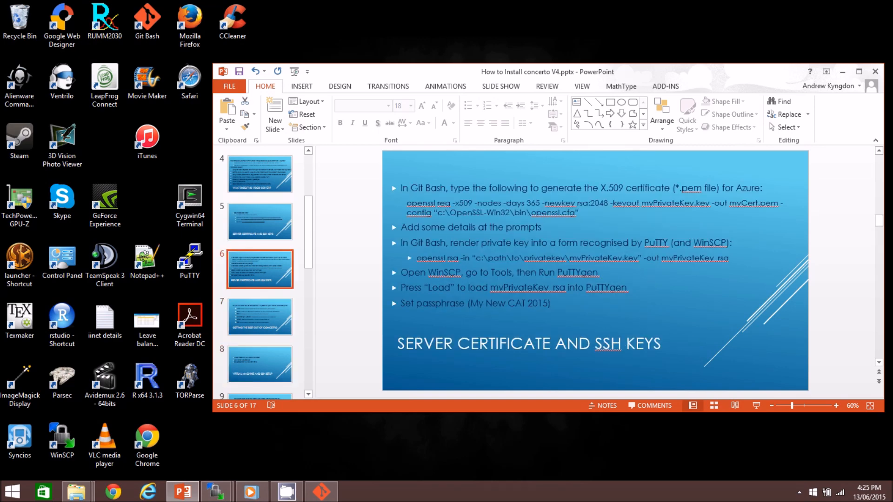
- Minimize the presentation and open Internet Explorer
click(842, 72)
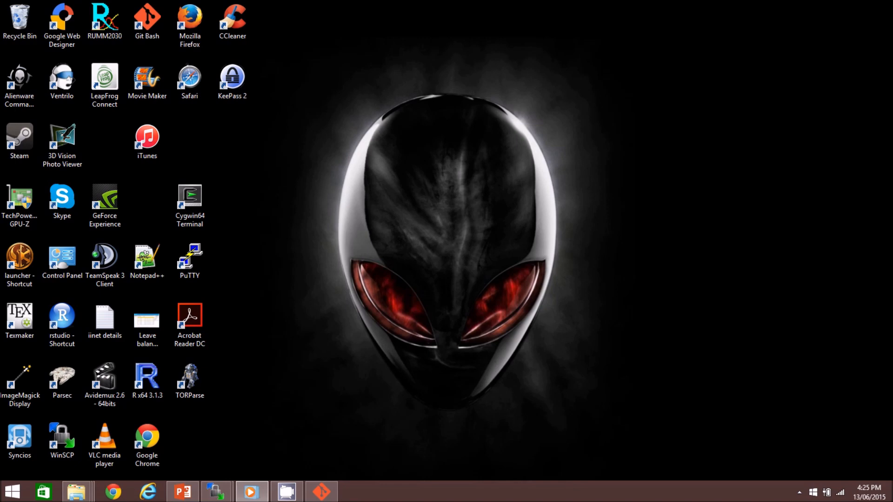
click(148, 491)
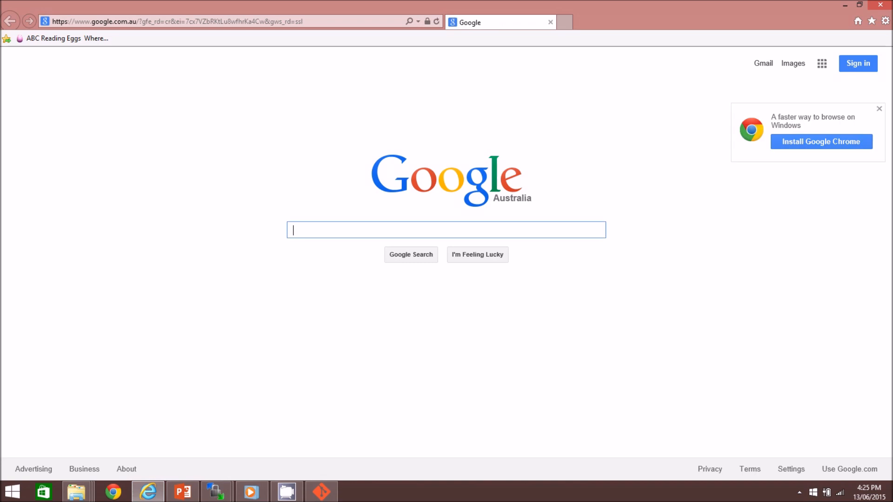
- Search Google for azure and open the Microsoft Azure website
text(azure)
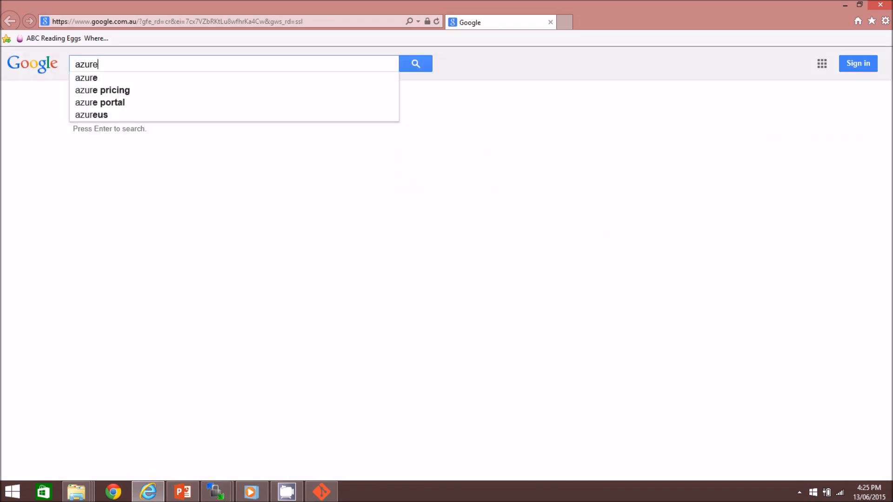
key(Return)
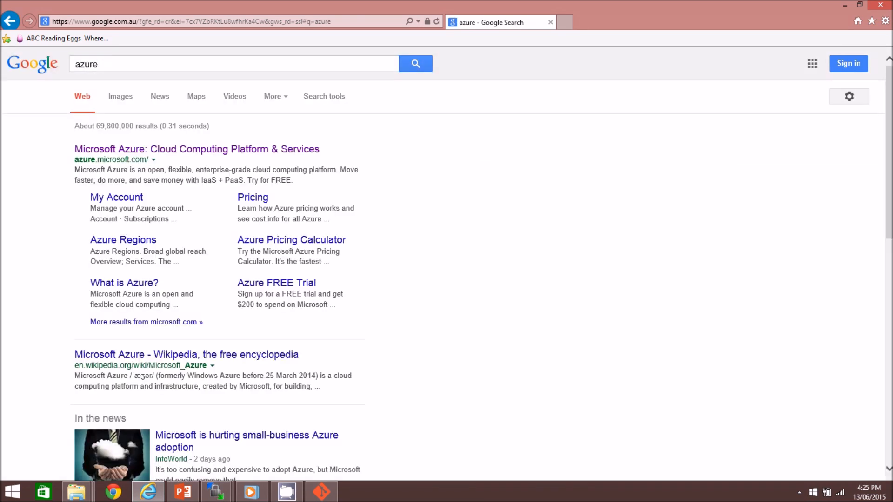
click(186, 149)
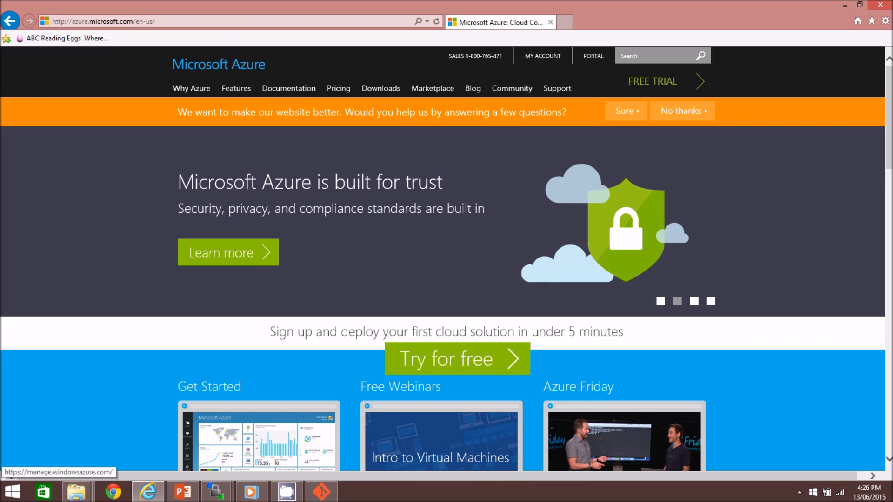
- Open the Azure management portal and go to its virtual machines section
click(593, 56)
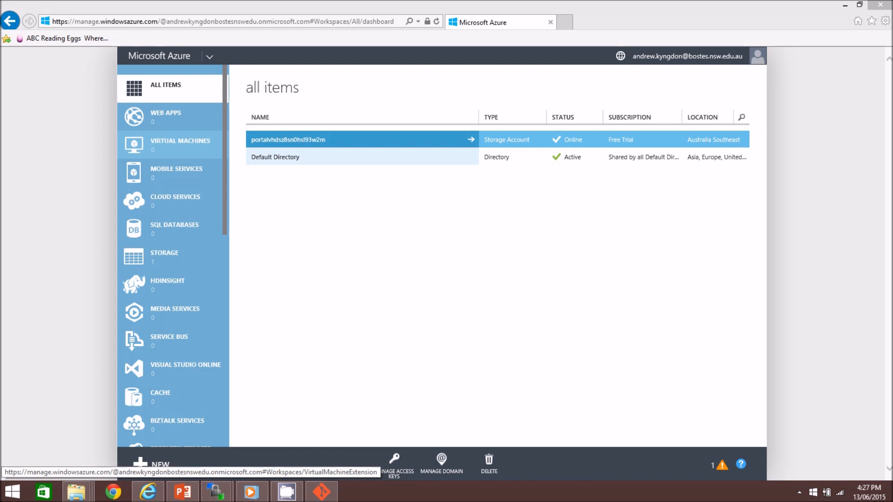
click(181, 144)
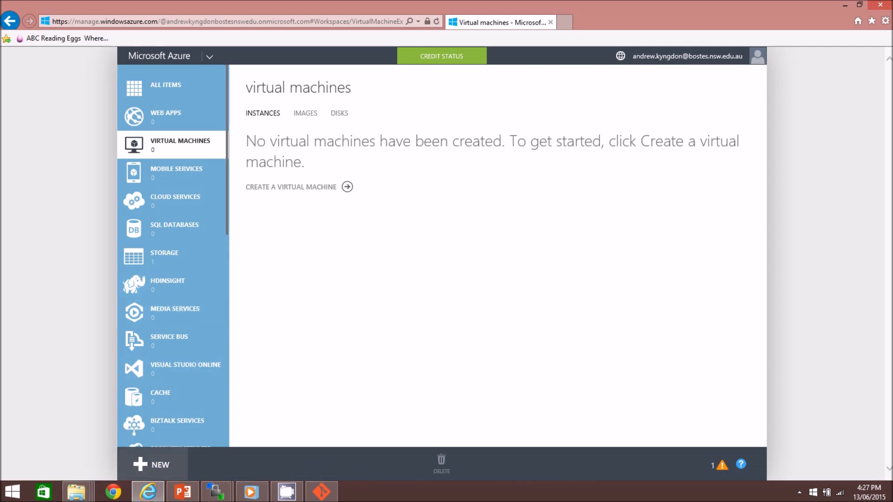
- Start creating a new virtual machine from the gallery using the Ubuntu Server 14.04 LTS image
click(152, 464)
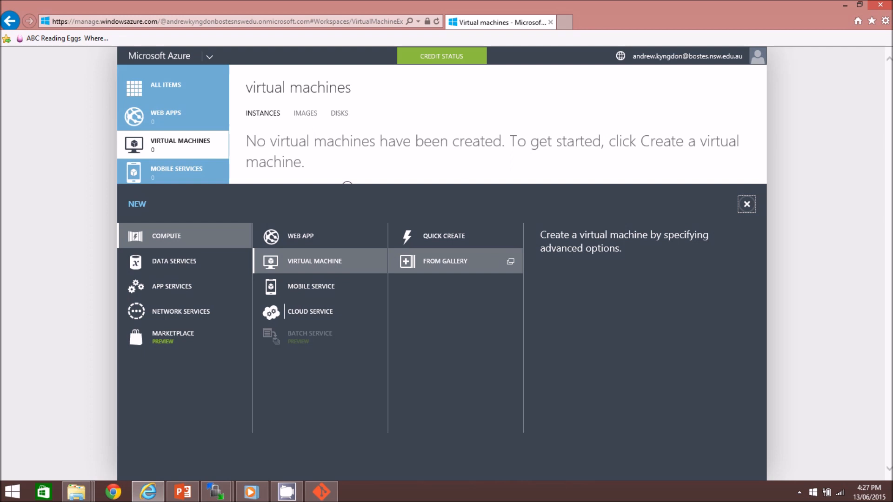
click(445, 261)
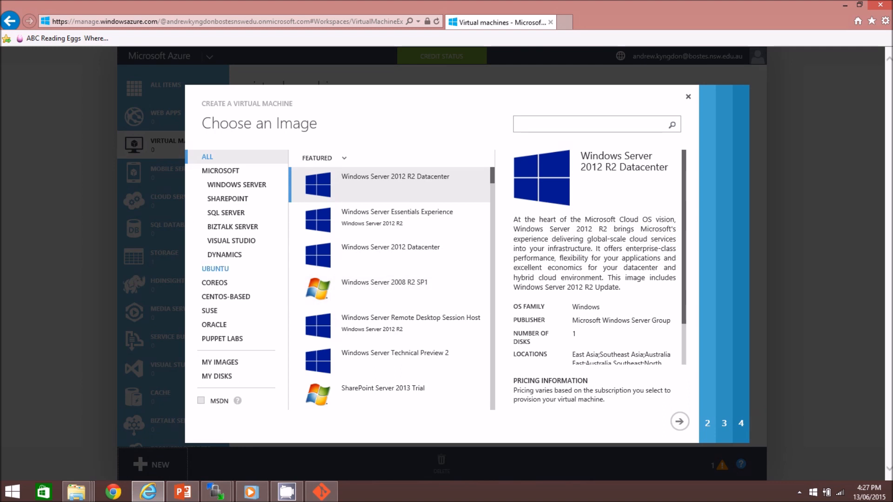
click(215, 268)
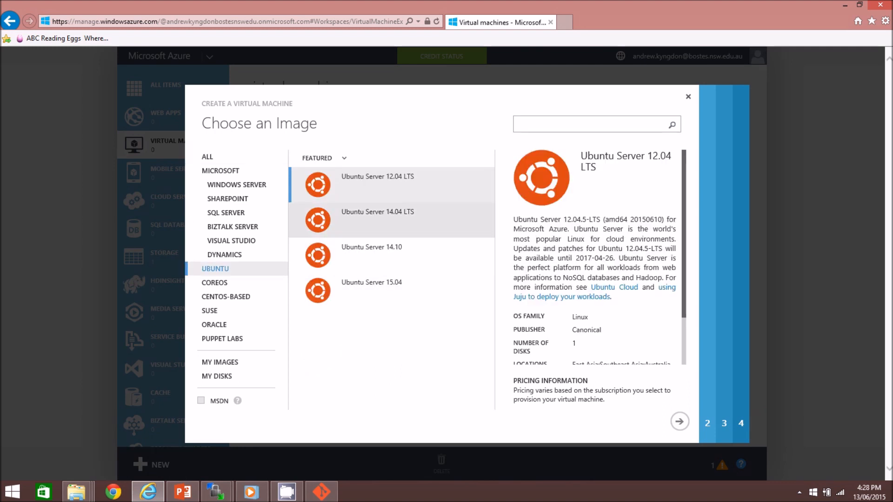
click(378, 220)
click(679, 421)
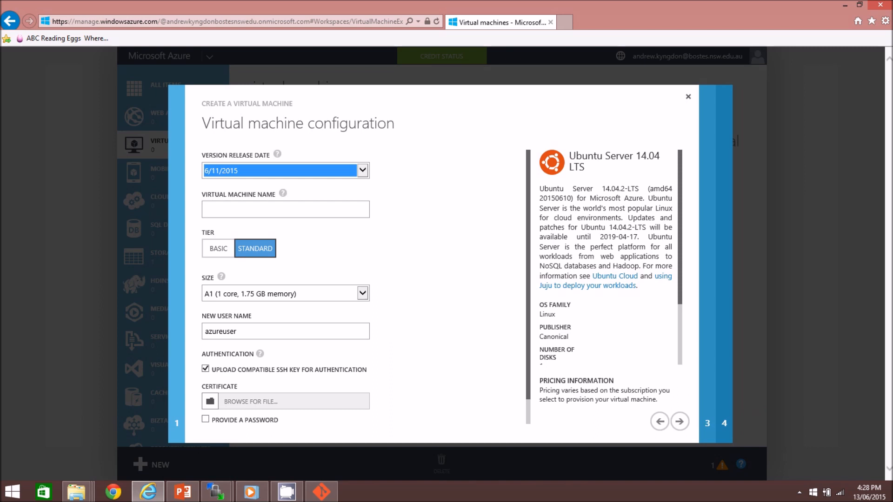
- Name the virtual machine myfirstcat
click(363, 170)
click(363, 170)
click(285, 209)
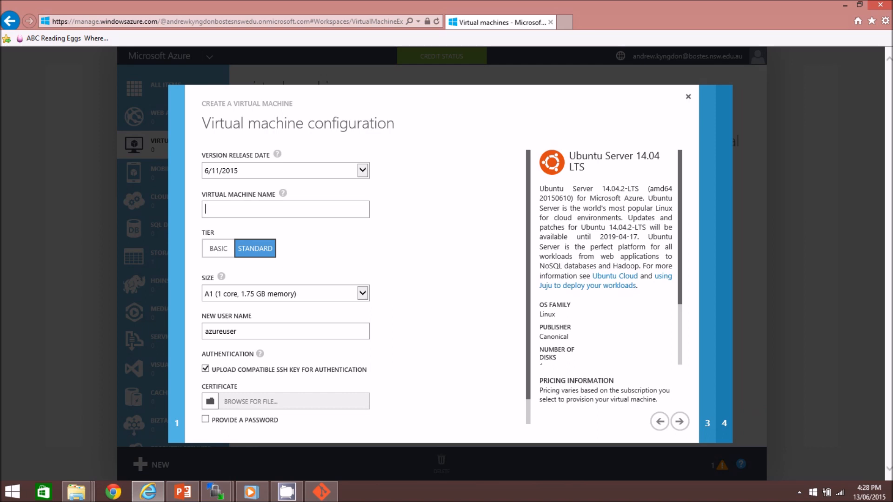
text(myfirstcat)
- Choose the Basic tier and size A1 (1 core, 1.75 GB memory)
click(218, 249)
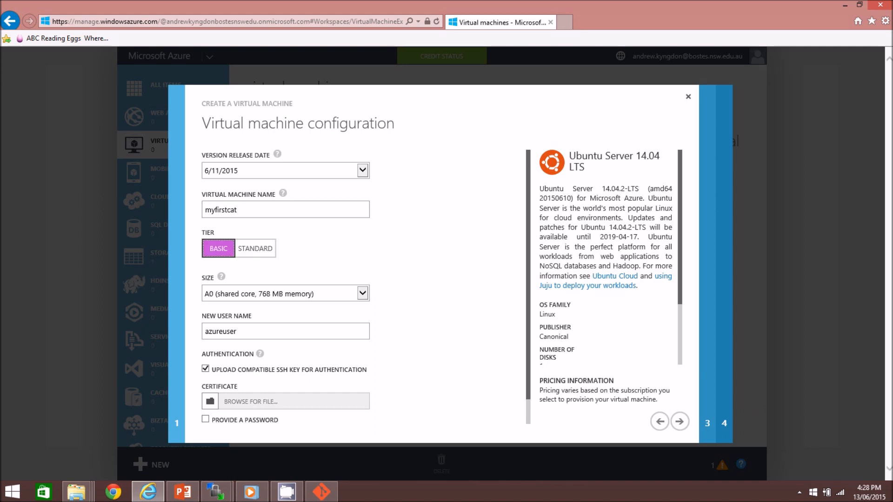
click(363, 294)
click(297, 303)
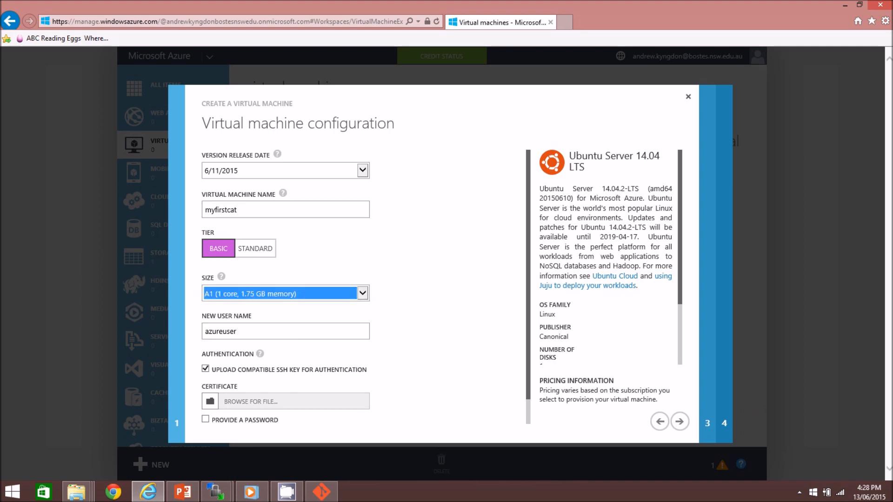
- Set the new user name to NewCatUser
click(237, 331)
key(BackSpace)
key(BackSpace)
key(BackSpace)
key(BackSpace)
key(BackSpace)
key(BackSpace)
key(BackSpace)
key(BackSpace)
key(BackSpace)
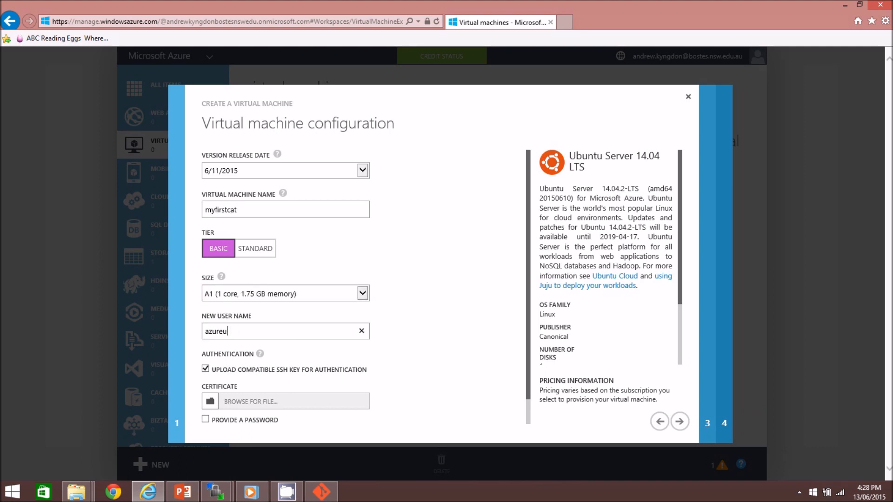
text(NewCatUser)
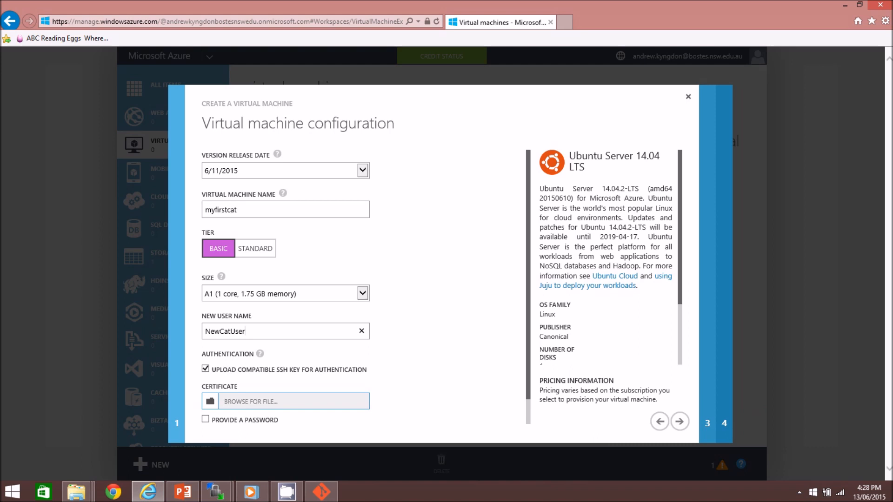
- Upload the myCert.pem certificate from C:\Users\akyng_000 for SSH key authentication
click(279, 401)
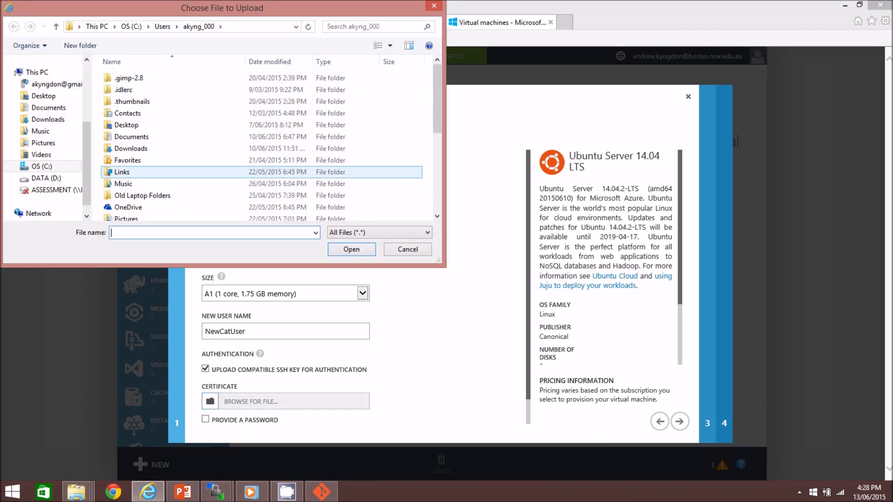
click(41, 166)
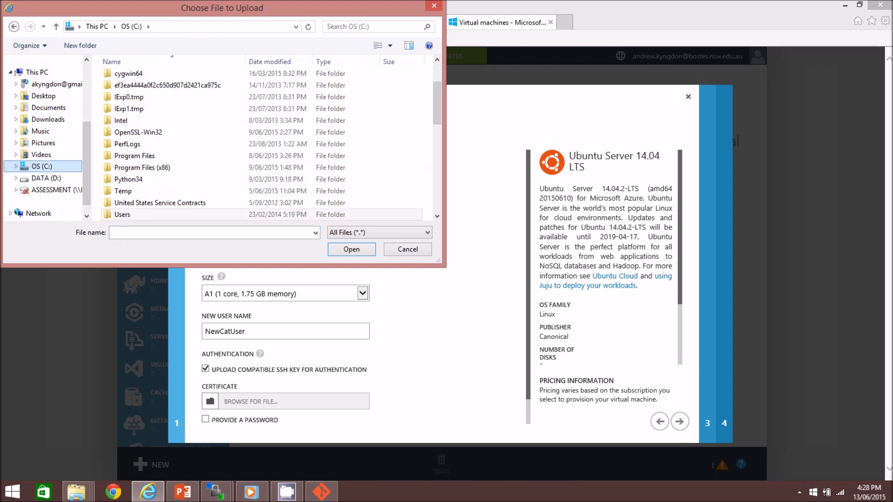
double_click(122, 215)
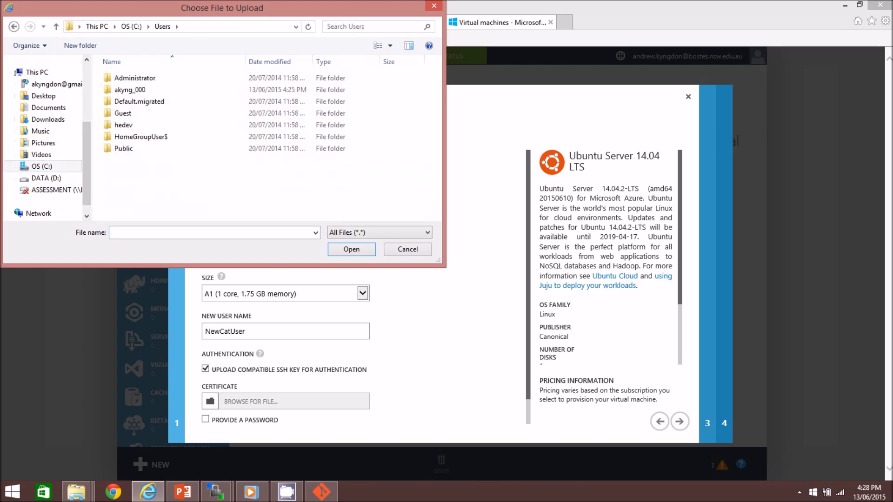
double_click(128, 88)
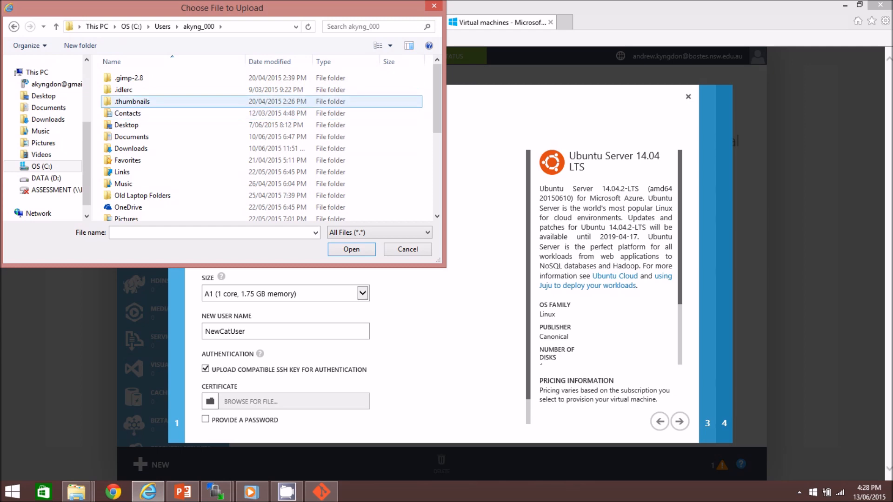
drag(437, 98, 437, 175)
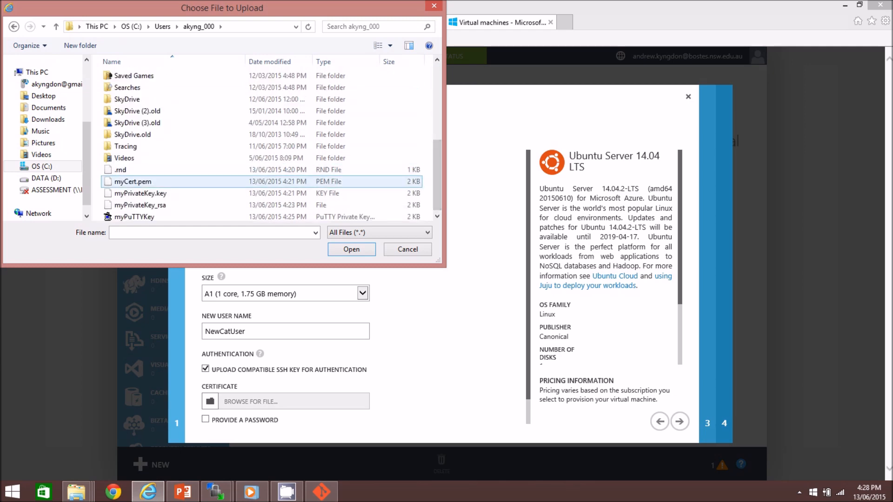
click(133, 182)
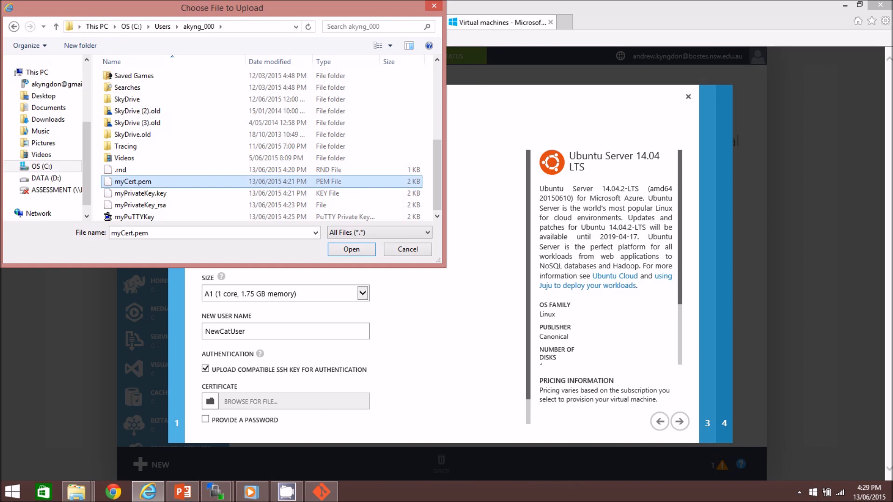
click(351, 249)
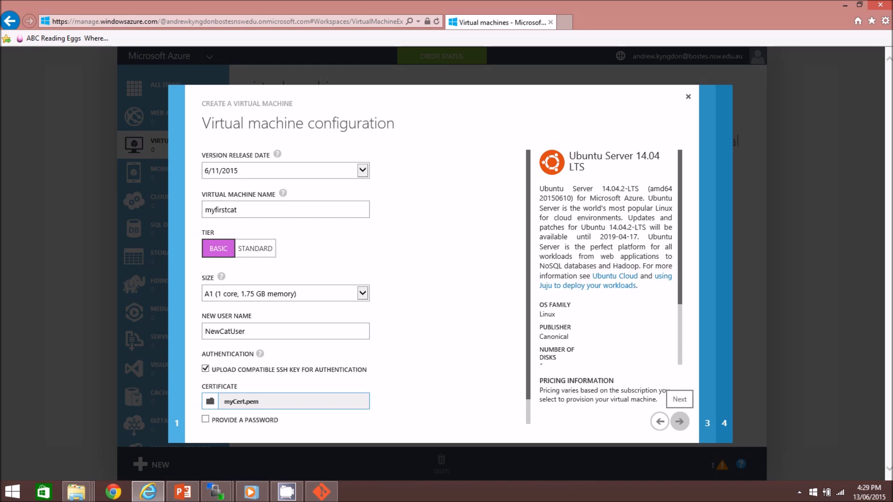
- Move to the next configuration page and set the region to Australia Southeast
click(679, 422)
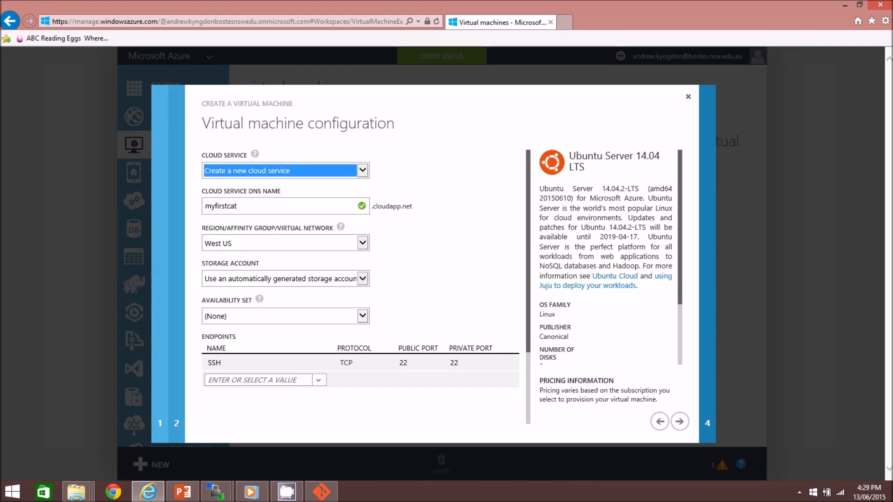
click(362, 170)
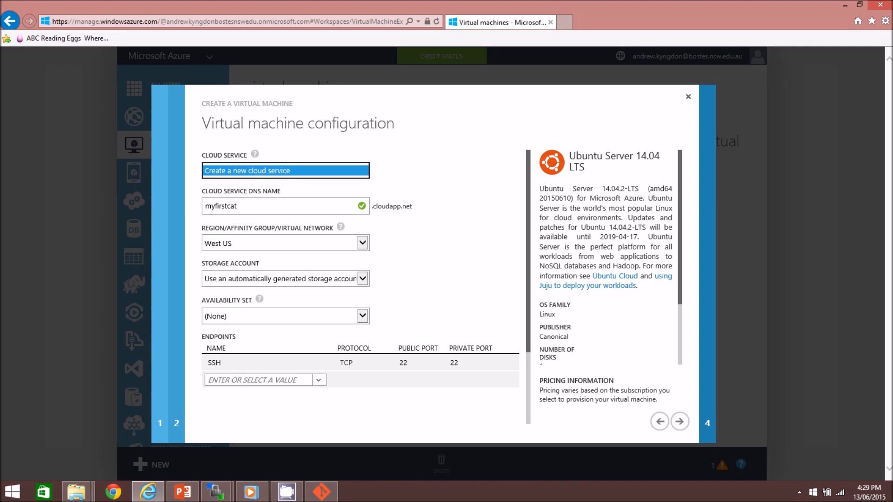
click(362, 170)
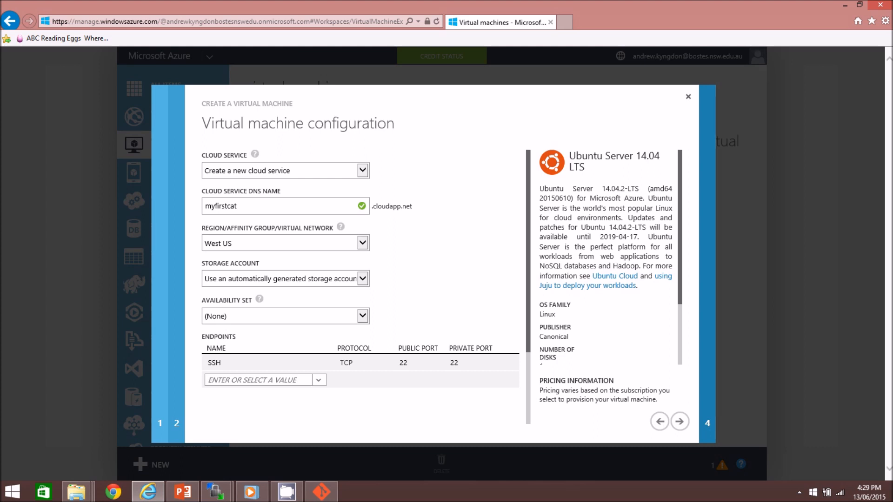
click(362, 243)
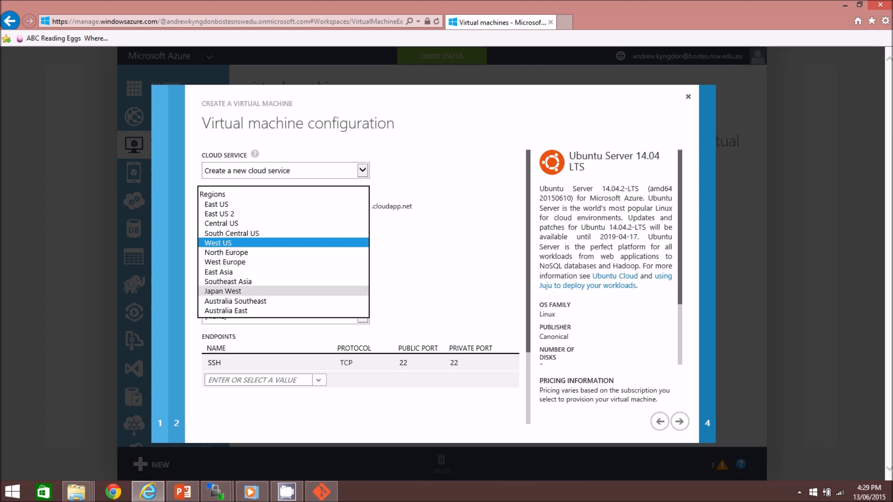
click(236, 300)
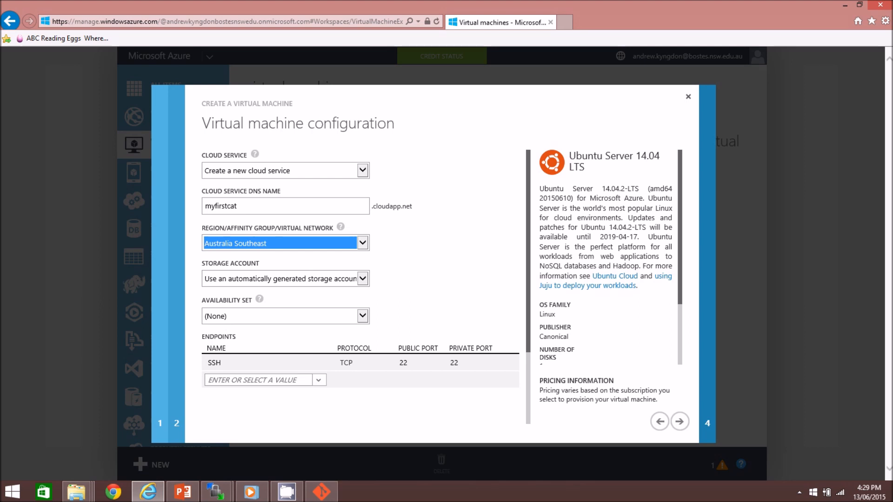
- Add an HTTP endpoint and submit the wizard to create the virtual machine
click(319, 380)
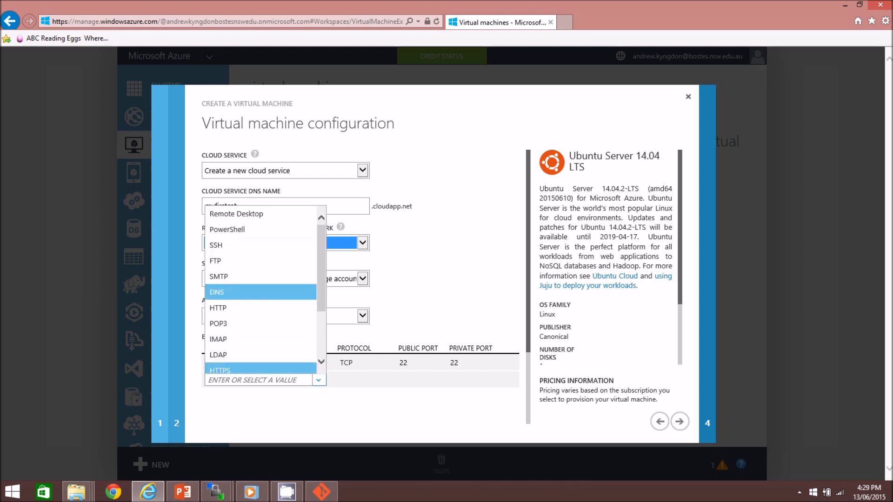
click(218, 307)
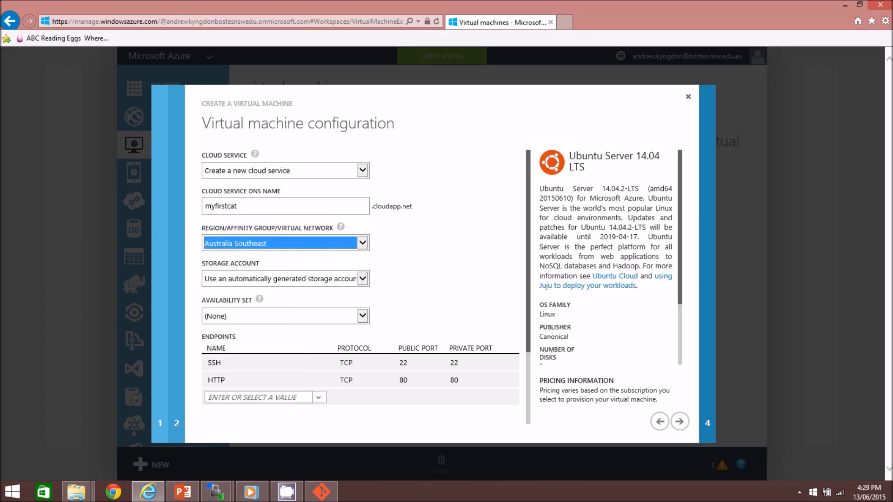
scroll(360, 279, down, 3)
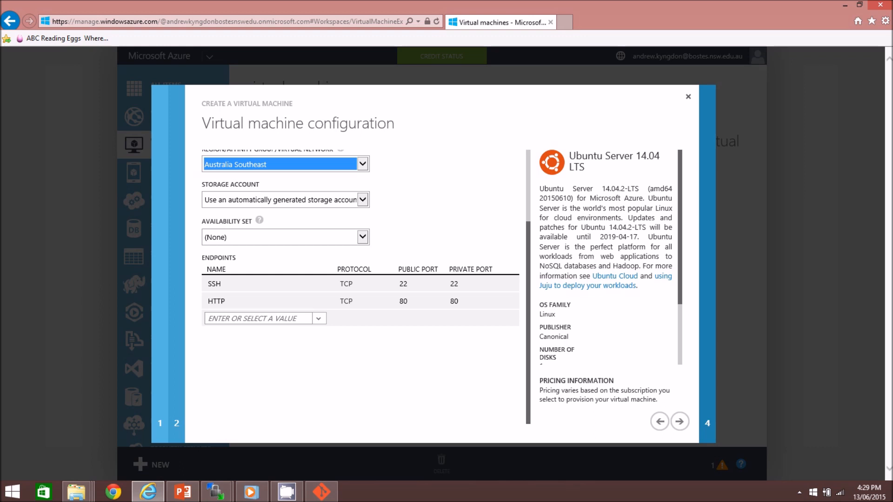
click(679, 421)
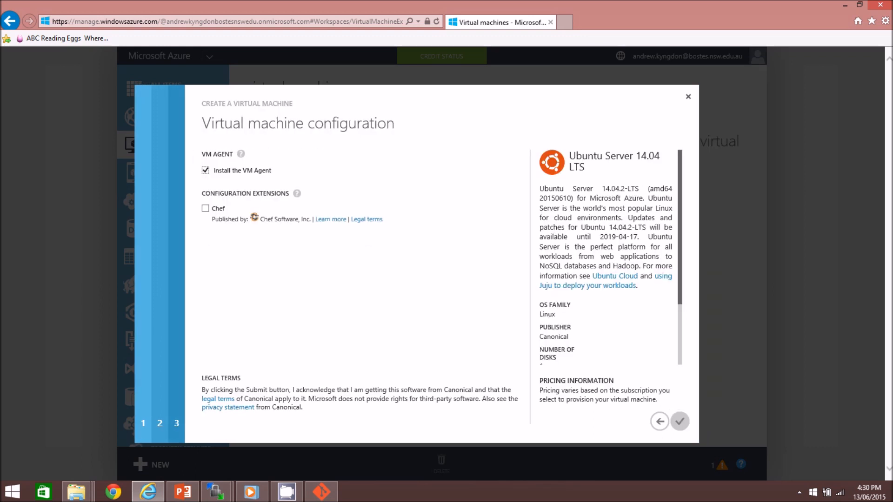
click(679, 421)
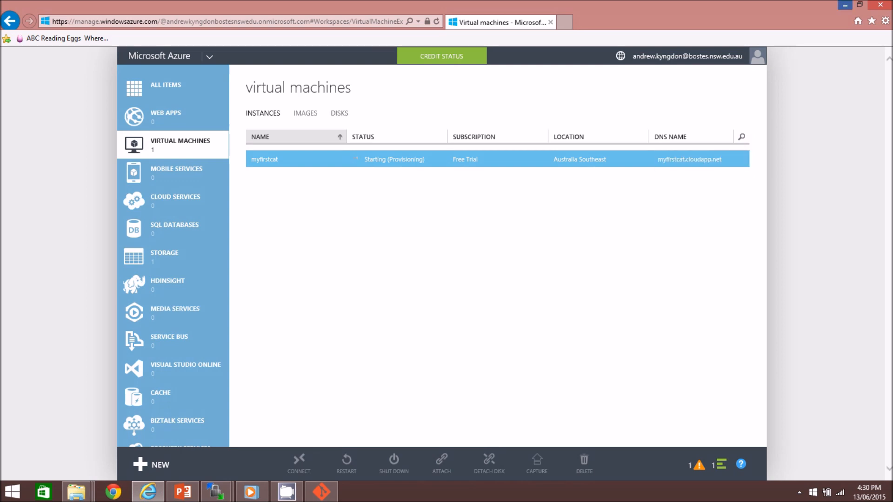
- Minimize the browser and show slide 7 of the presentation as a slideshow
click(844, 5)
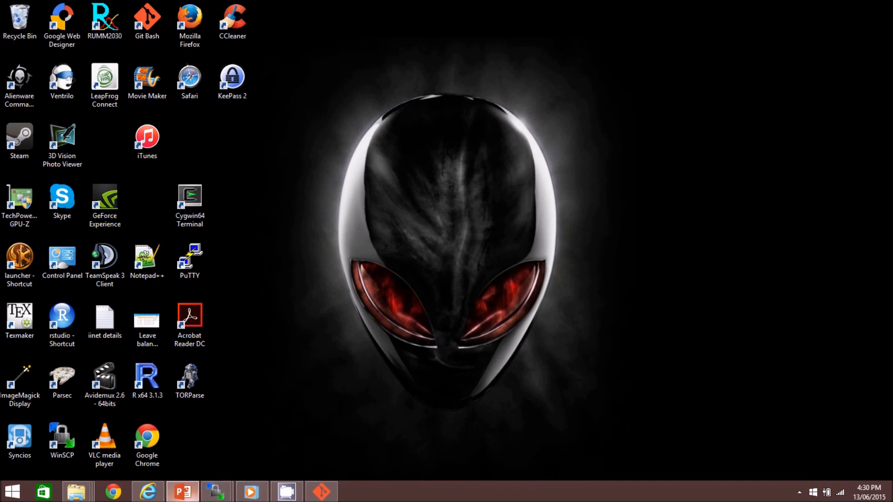
click(183, 492)
click(260, 316)
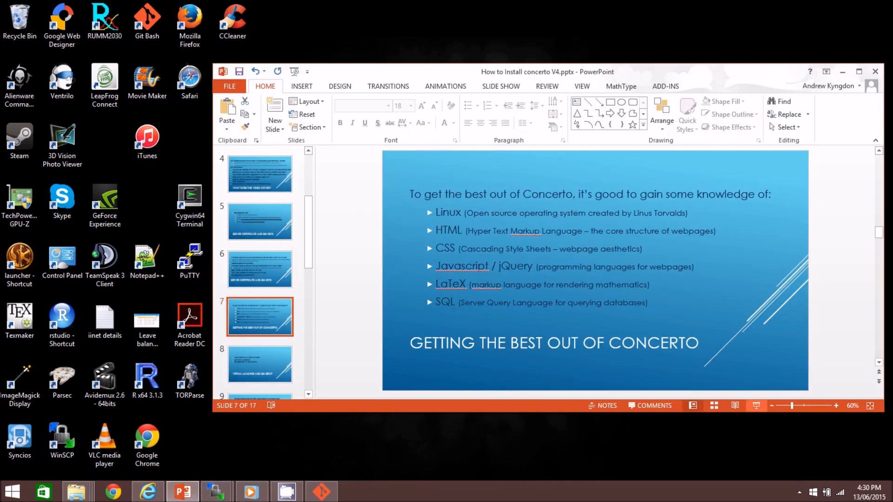
click(756, 405)
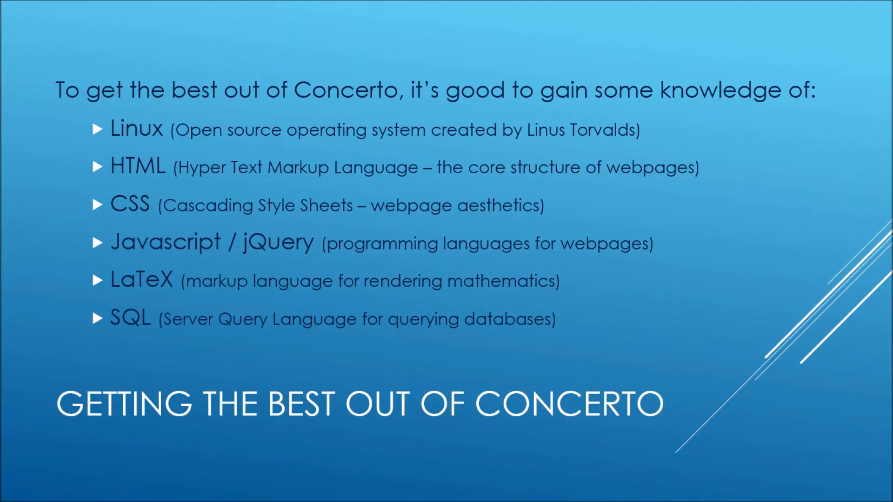